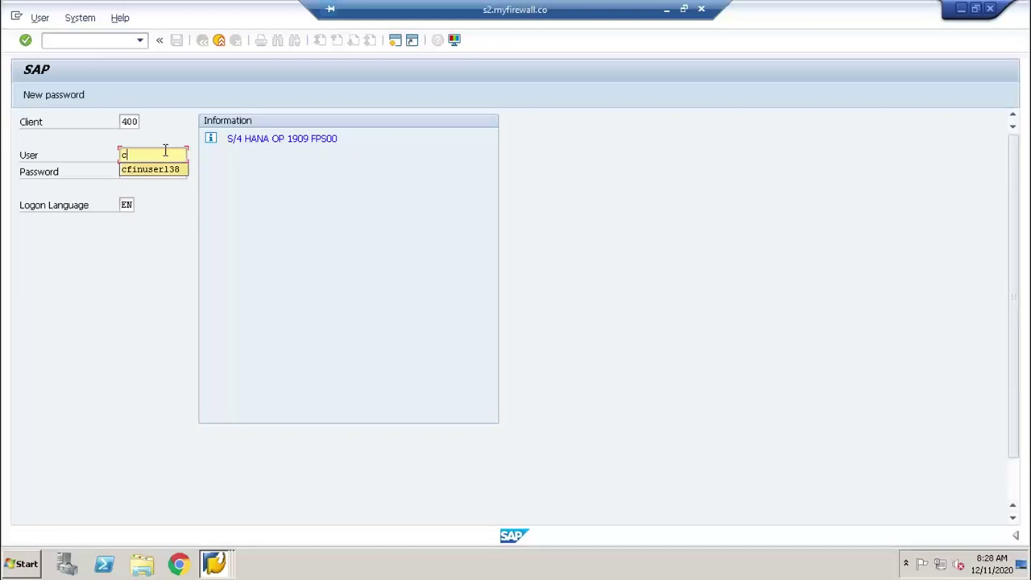
Step: Log on to SAP GUI with the remembered user
key("Tab")
key("Right")
key("Right")
key("Right")
key("Right")
key("Right")
key("Right")
key("Right")
key("Right")
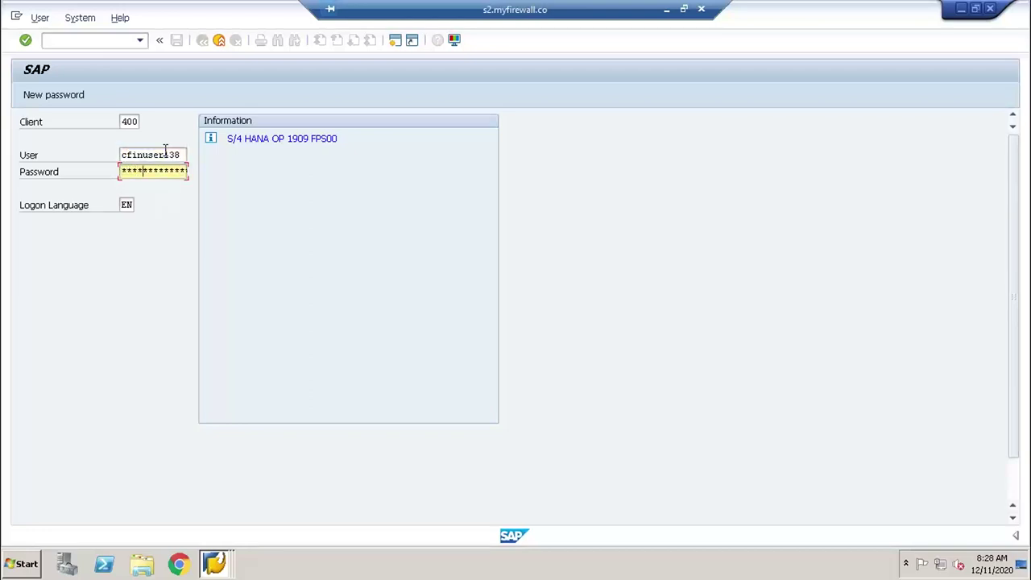
key("Return")
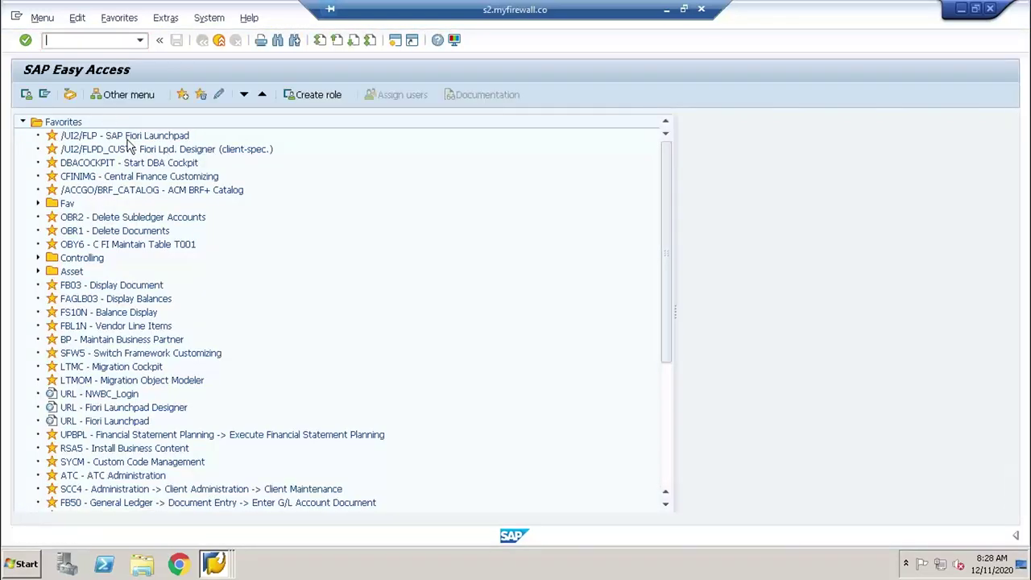
Step: Open the SAP Reference IMG through transaction SPRO
type("spro")
key("Return")
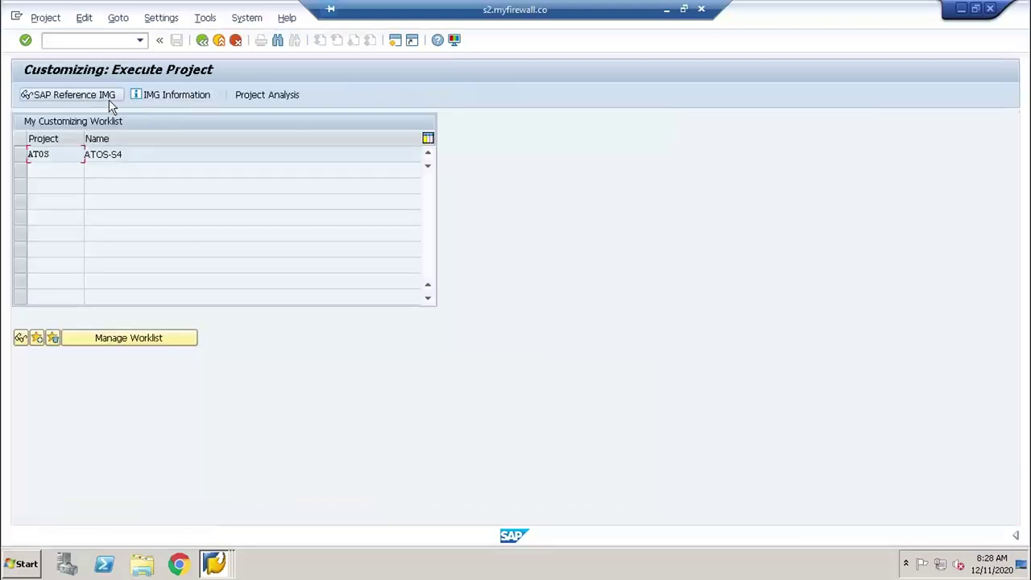
left_click(107, 98)
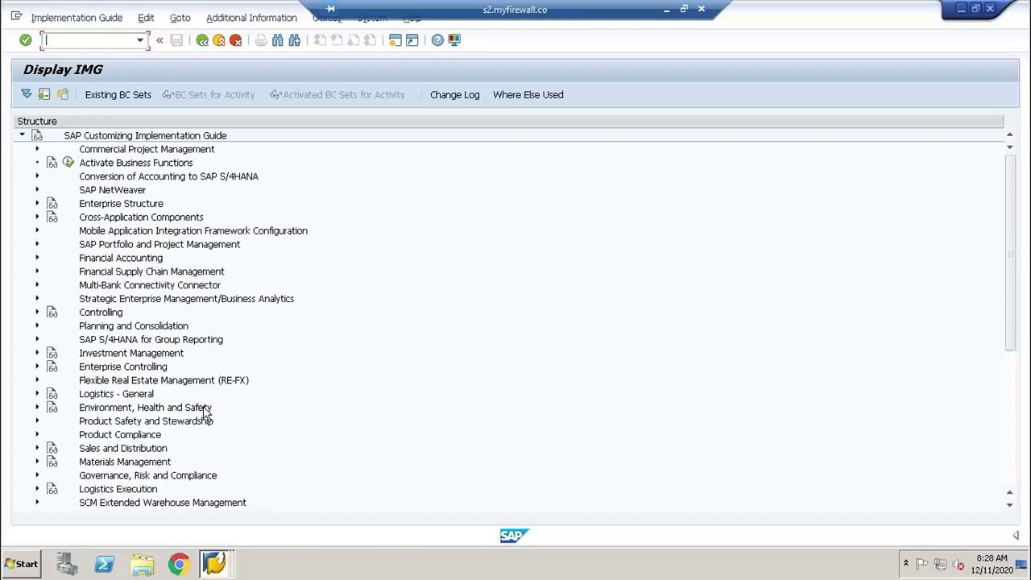
left_click(70, 163)
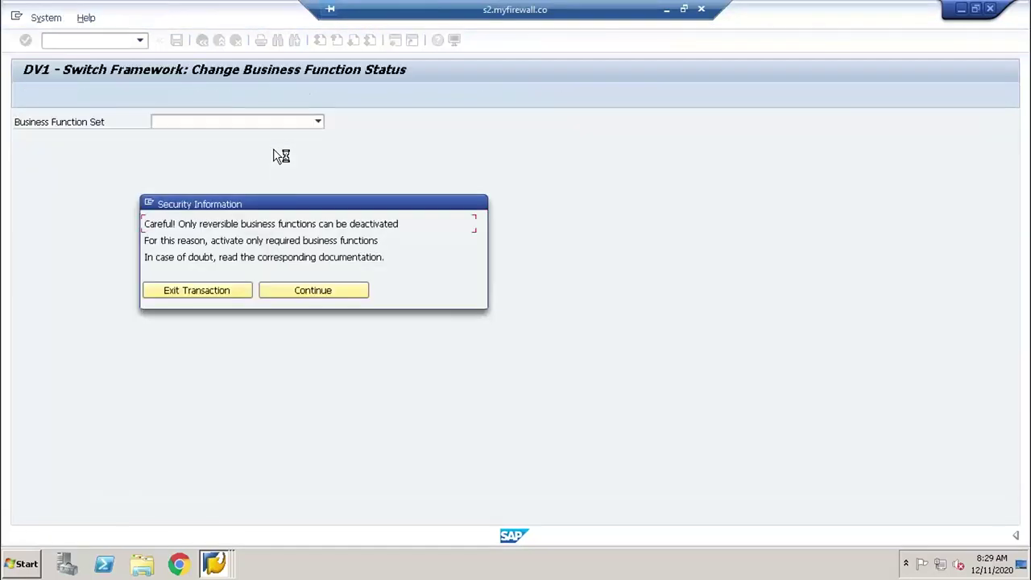
left_click(322, 292)
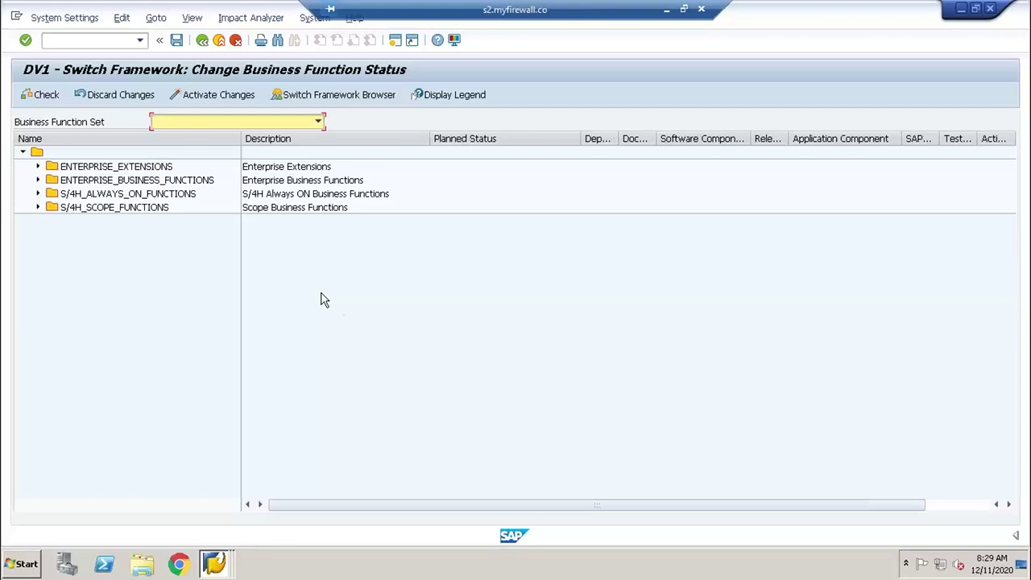
left_click(37, 194)
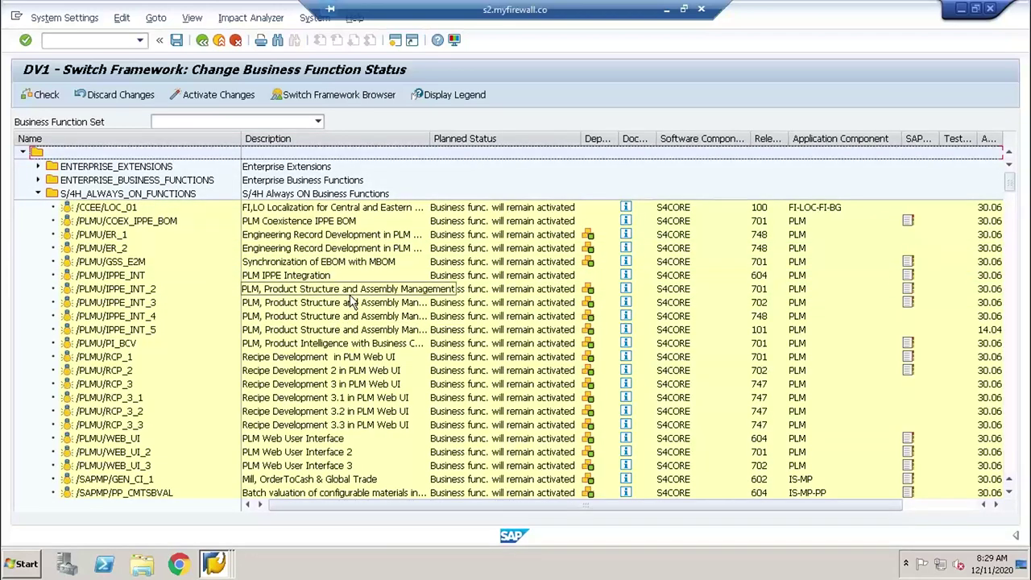
key("ctrl+f")
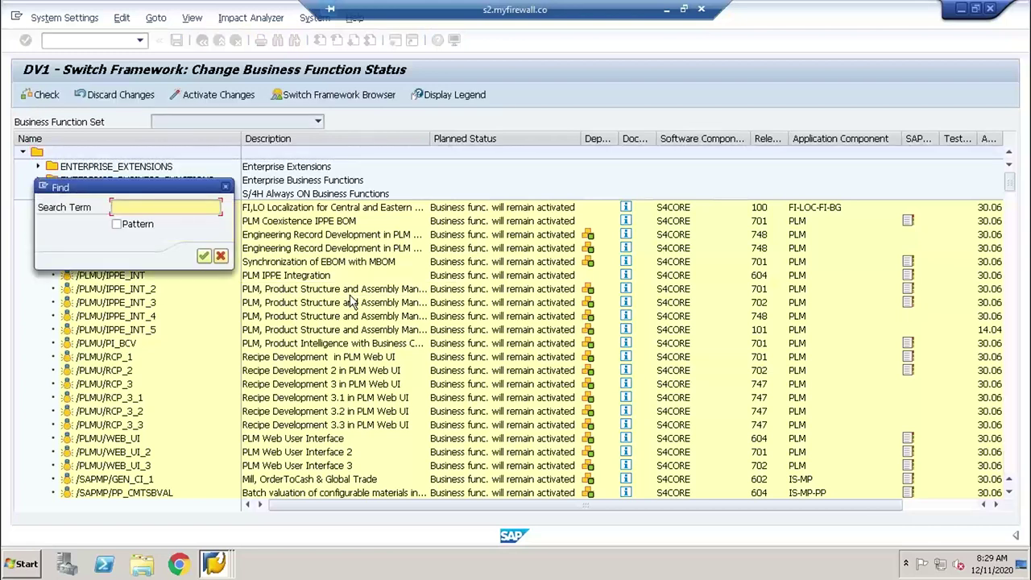
type("fins_cfin")
key("Return")
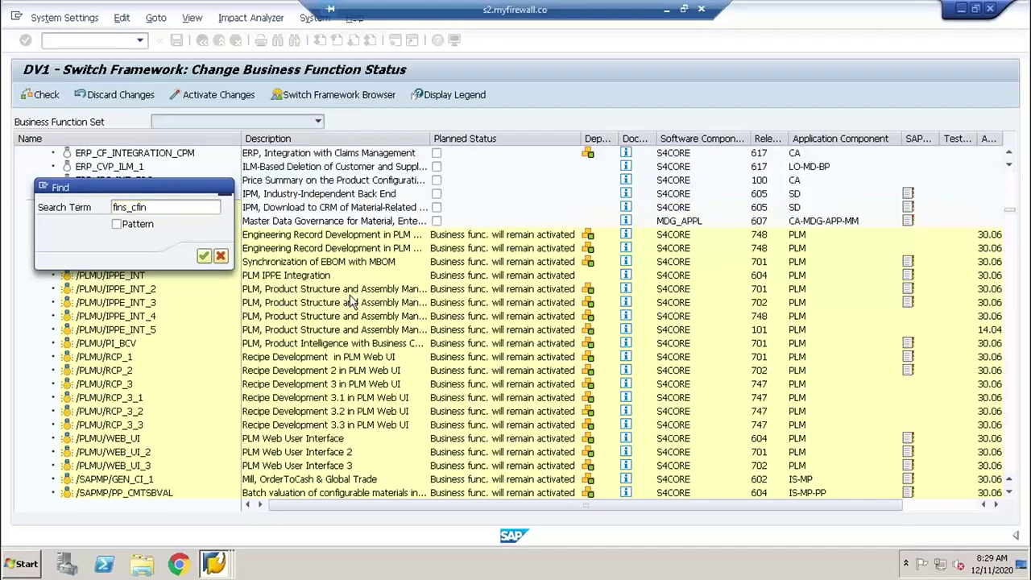
left_click(221, 256)
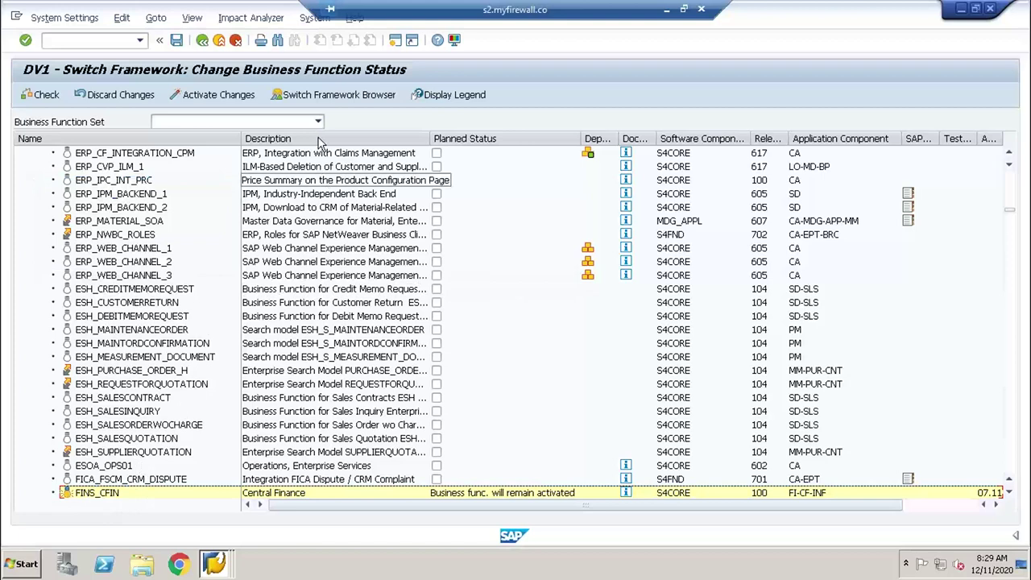
left_click(202, 39)
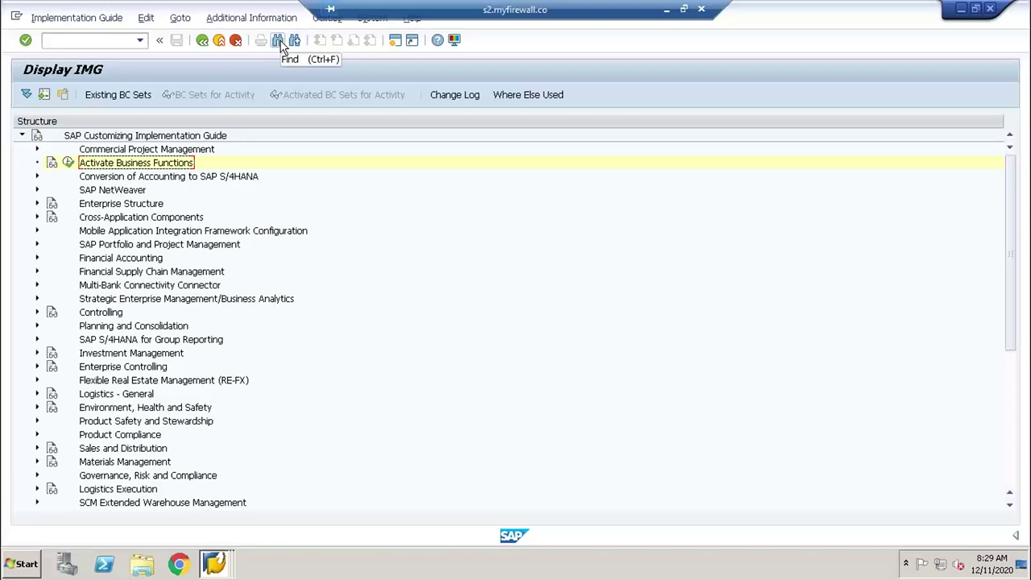
Step: Leave Customizing with /n and try transaction /n/aif/inmon, checking the transaction history
left_click(84, 44)
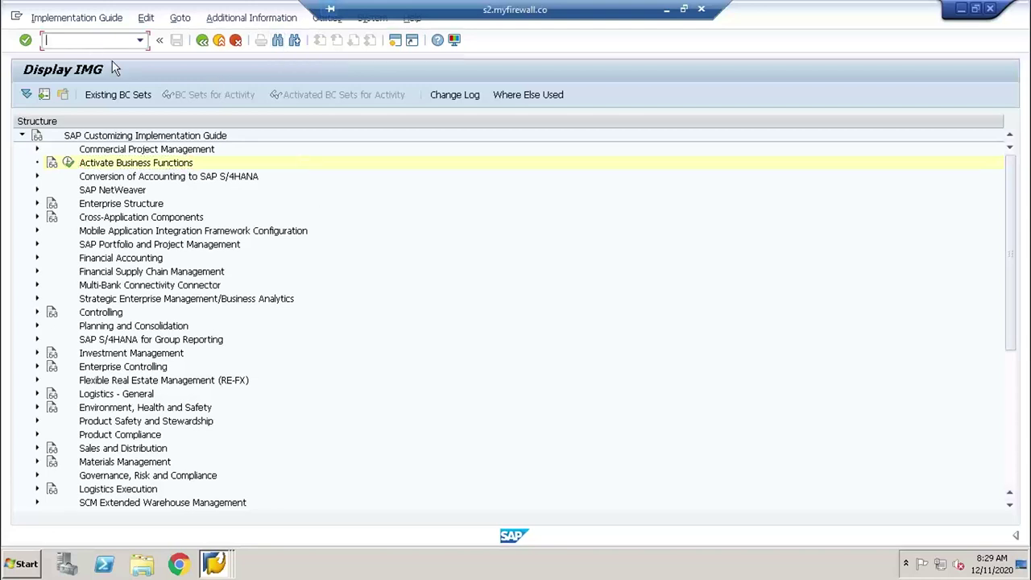
type("/n")
key("Return")
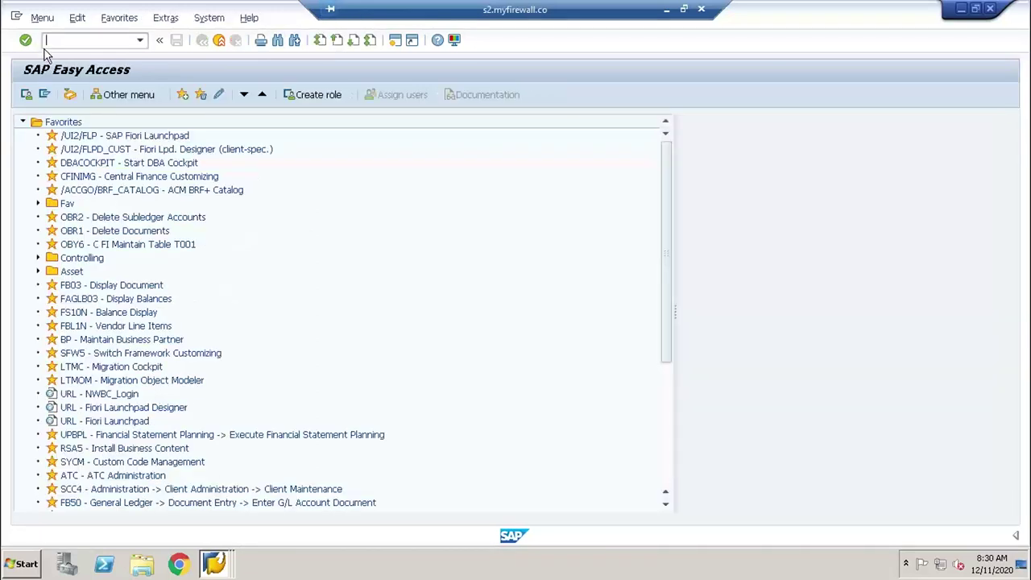
type("/n/aif/inmon")
key("Return")
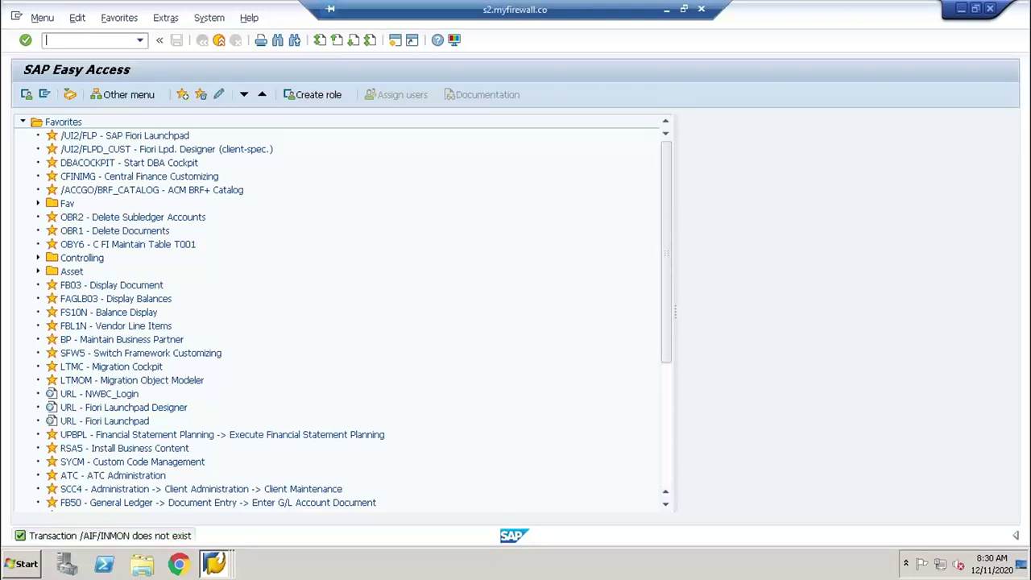
left_click(138, 40)
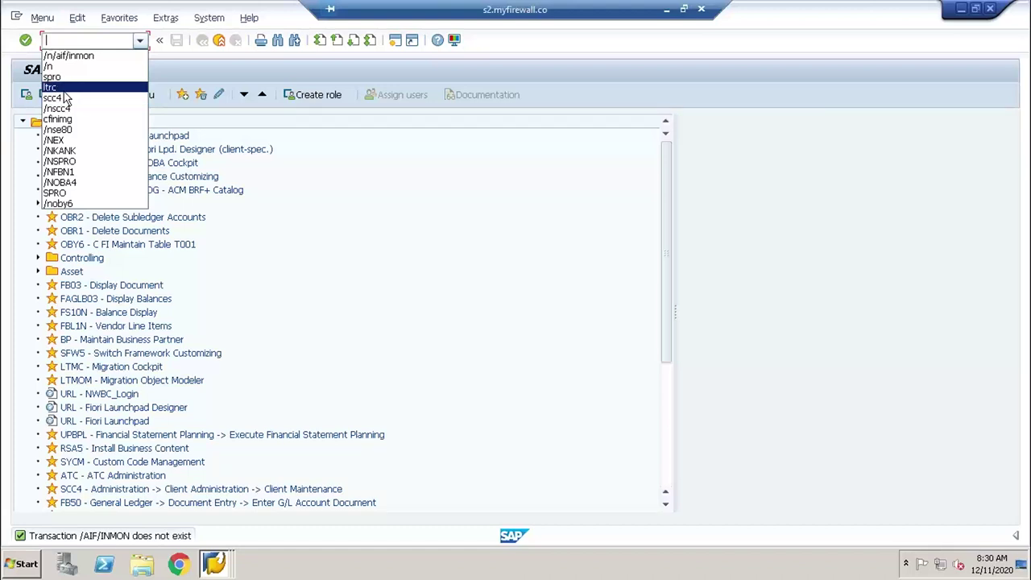
left_click(306, 223)
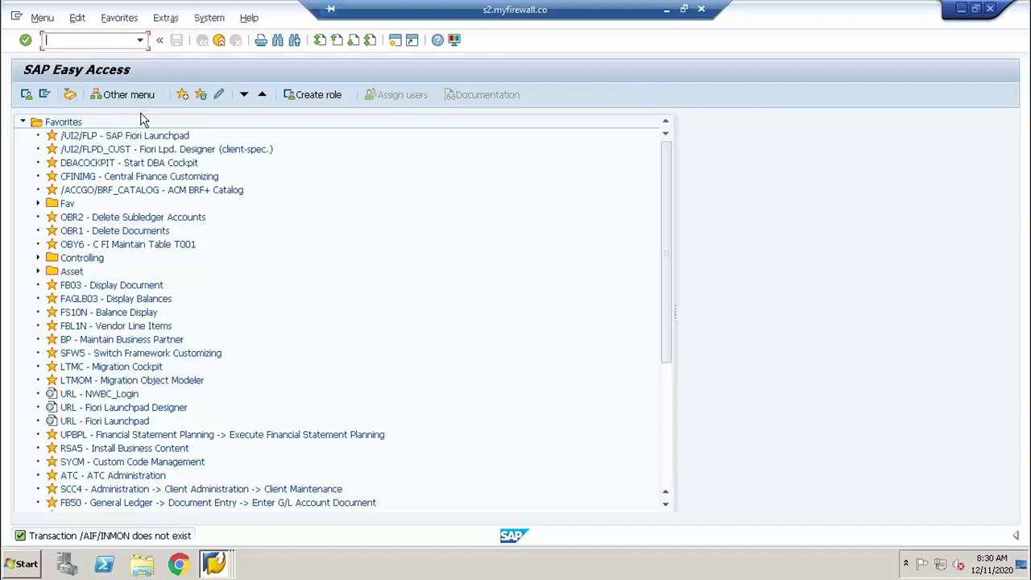
Step: Start the AIF Interface Monitor with /n/aif/ifmon after a failed /AIF/INAIF attempt
type("/n")
type("/AIF/INAIF")
key("Return")
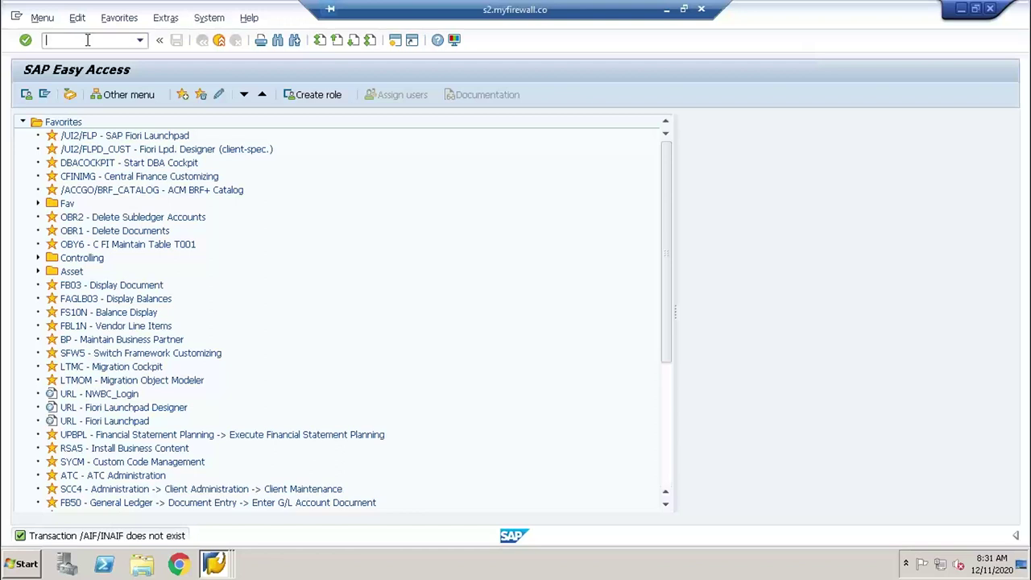
type("/n/aif/ifmob=")
key("BackSpace")
key("BackSpace")
key("BackSpace")
type("on")
key("Return")
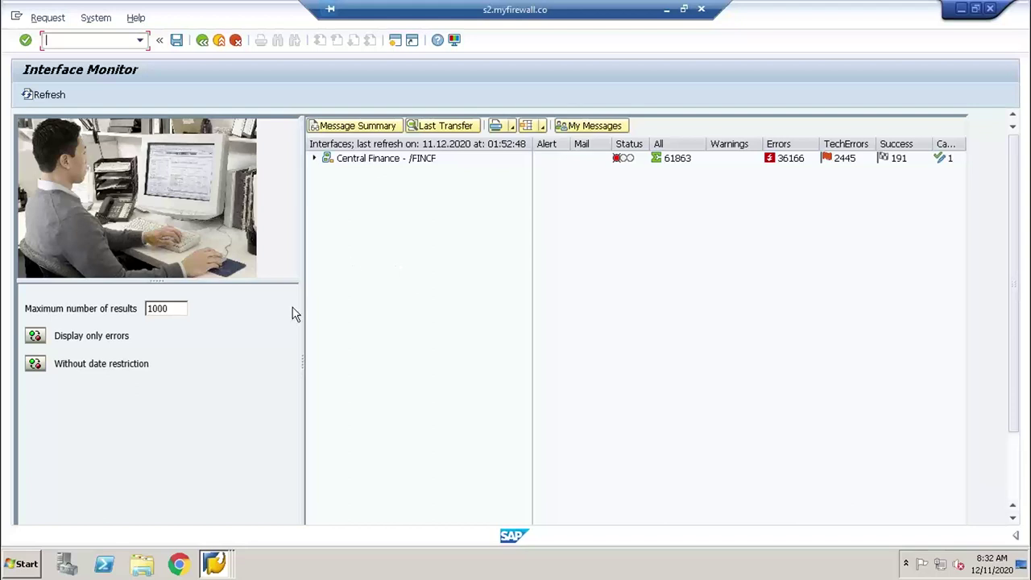
Step: Restrict the monitor to messages dated 05.12.2020 through 10.12.2020
left_click(31, 366)
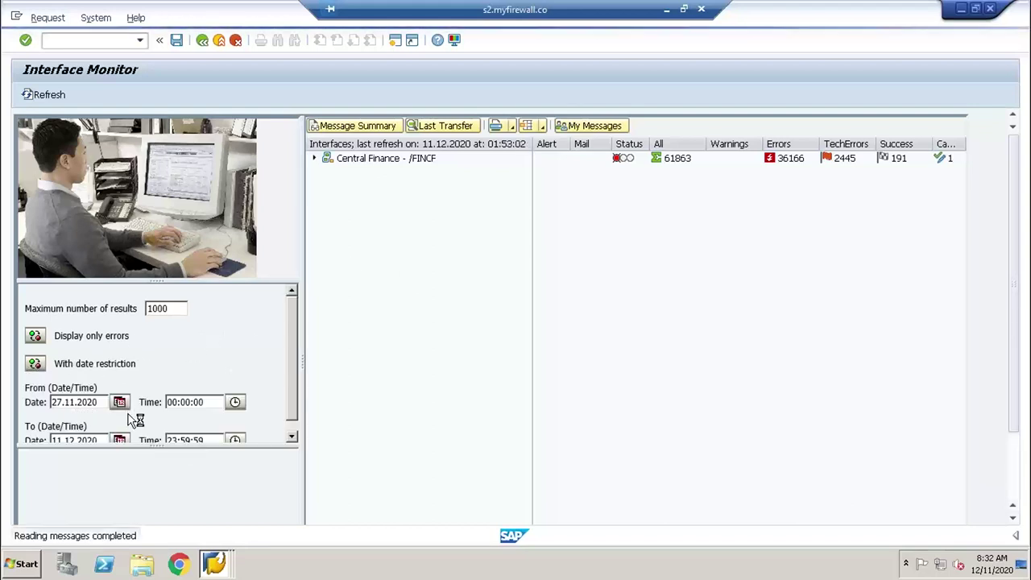
scroll(292, 396, "down", 1)
scroll(289, 394, "down", 1)
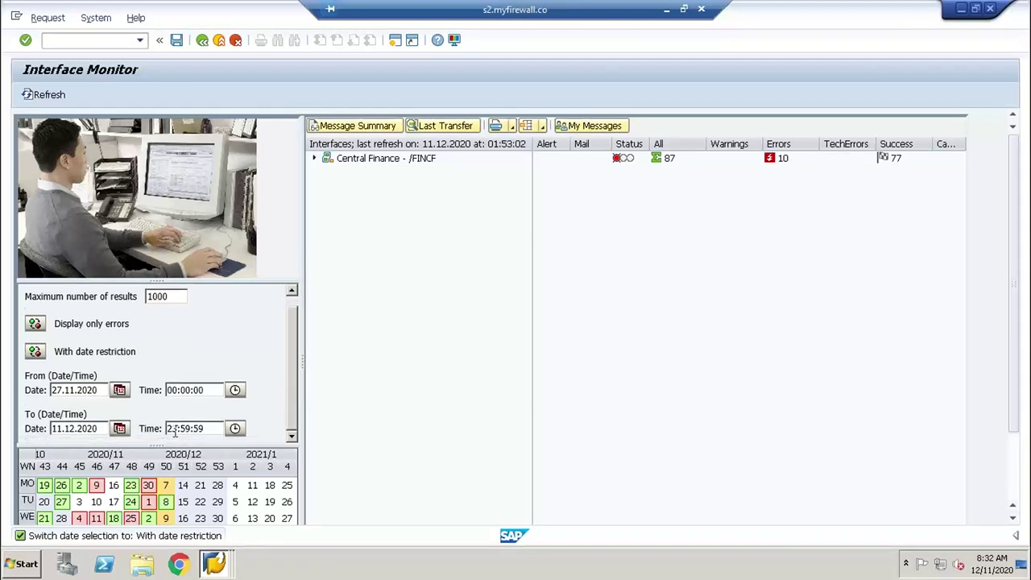
left_click(119, 428)
double_click(288, 315)
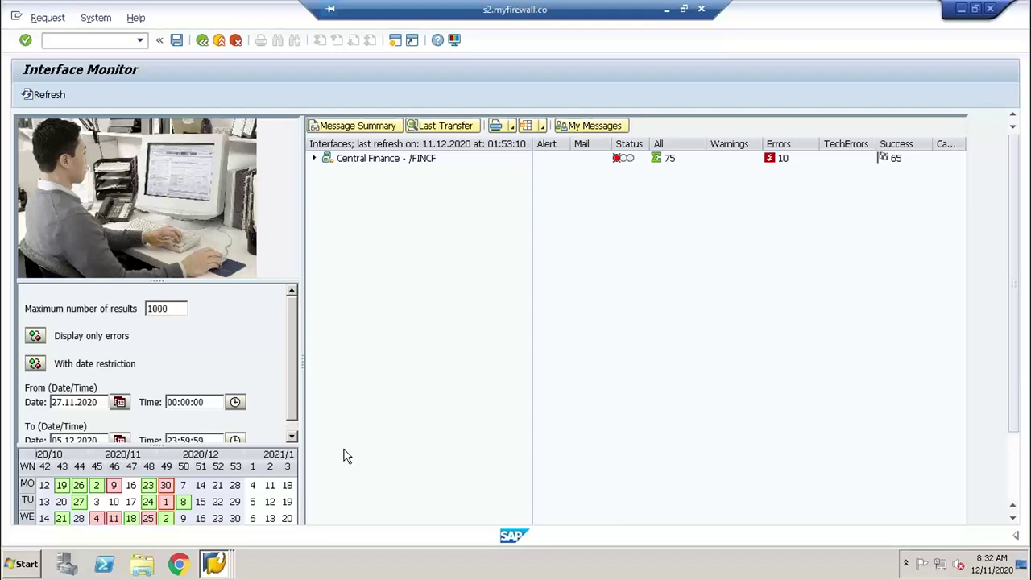
scroll(274, 395, "down", 1)
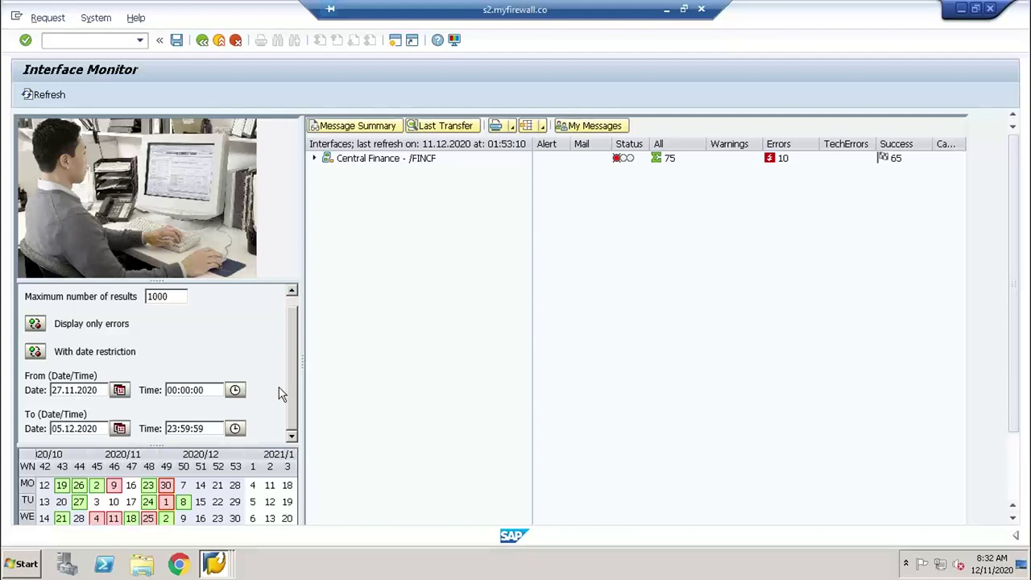
left_click(119, 389)
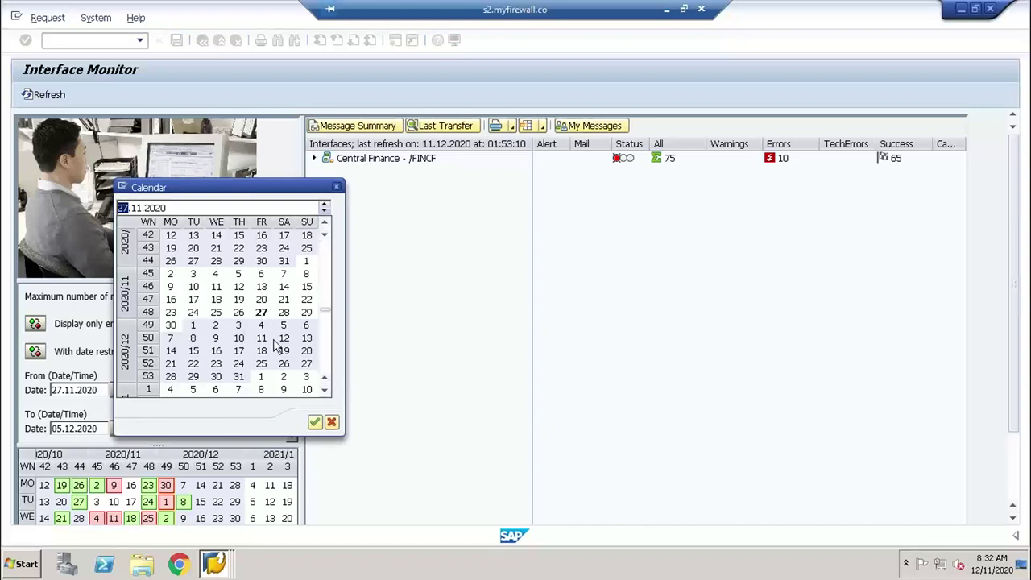
double_click(283, 325)
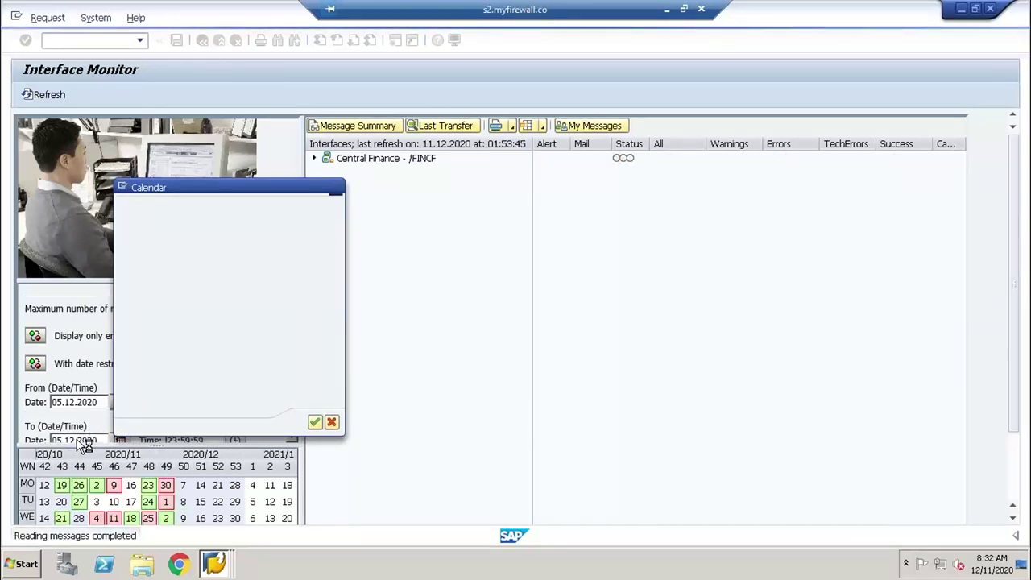
scroll(269, 395, "down", 1)
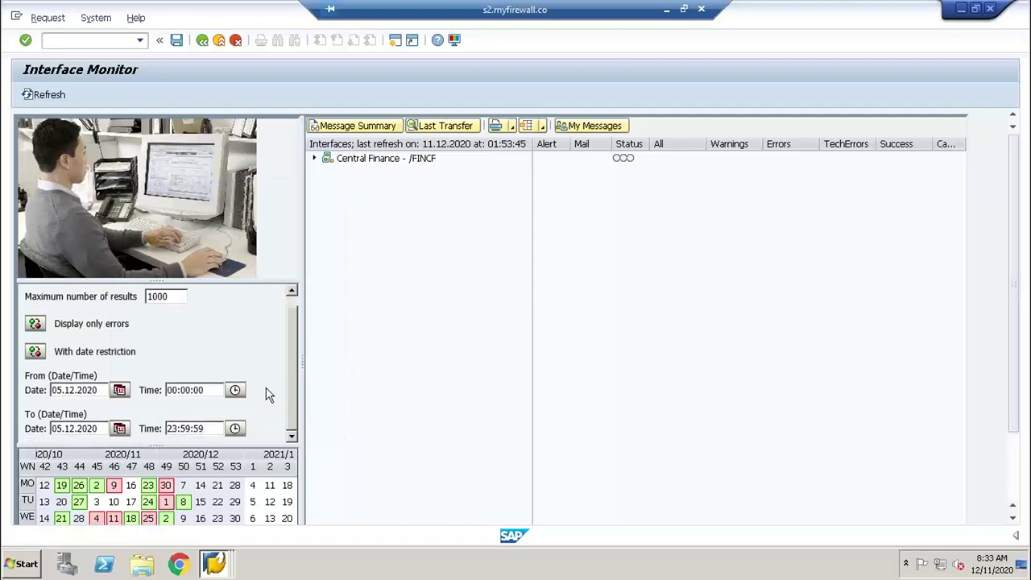
left_click(120, 428)
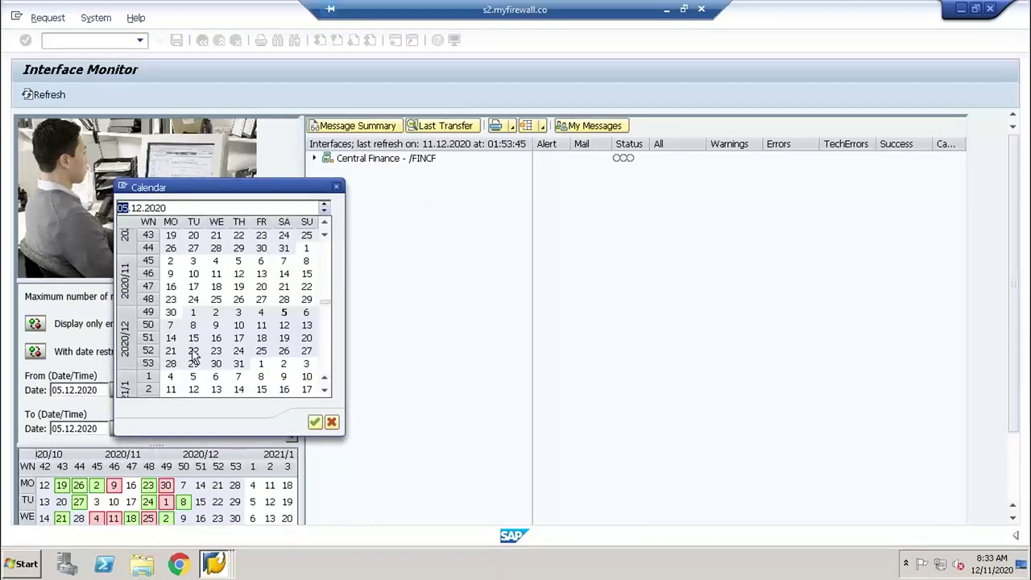
double_click(239, 325)
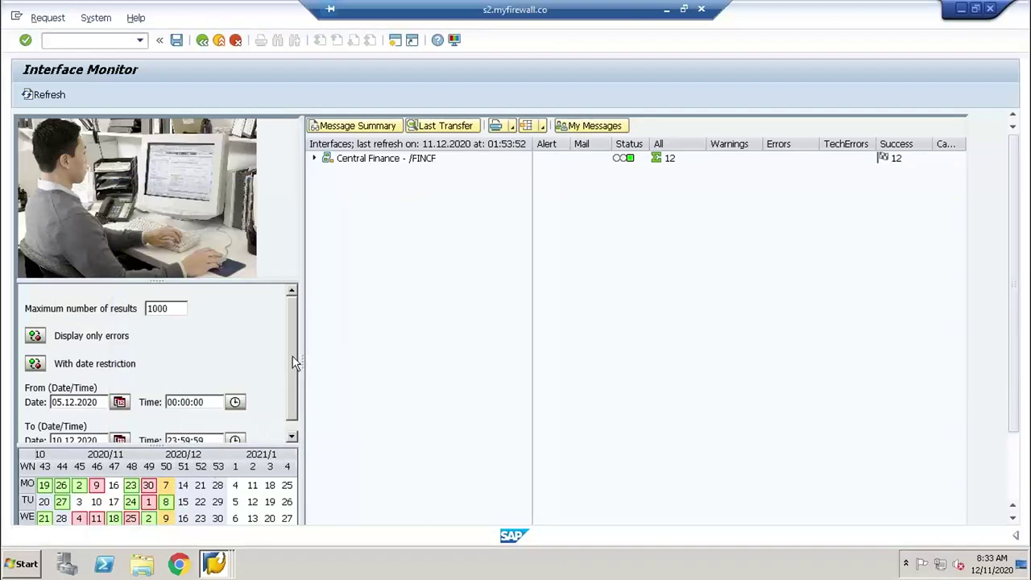
Step: Expand Central Finance - /FINCF to show each interface's message counts
scroll(296, 367, "down", 1)
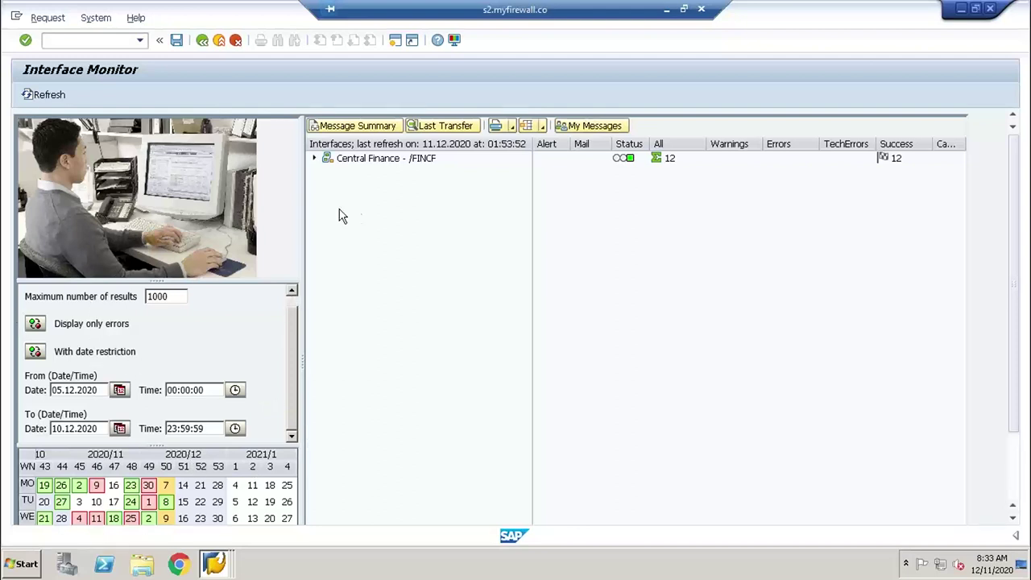
left_click(316, 161)
left_click(316, 159)
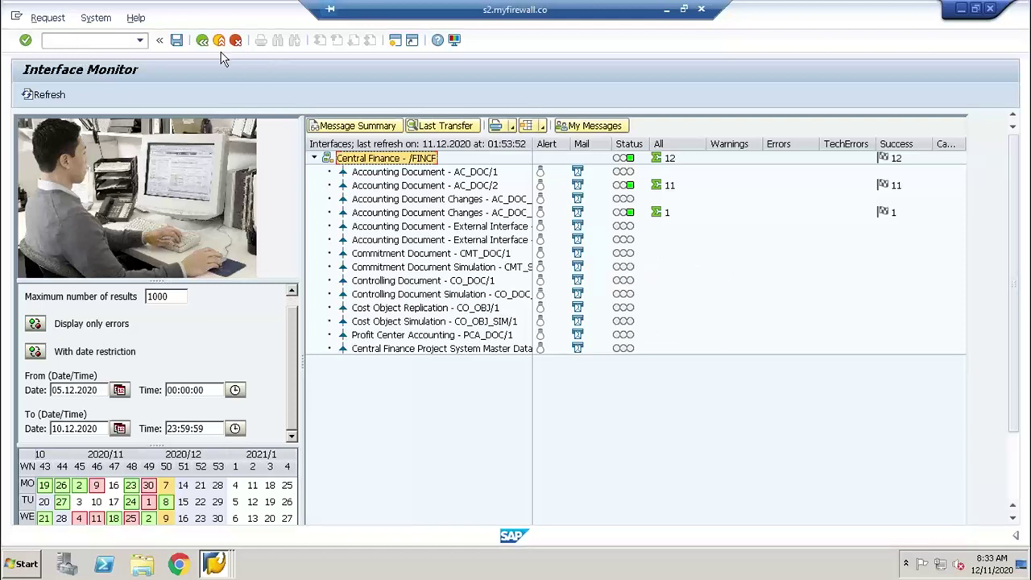
Step: Refresh the counts without date restriction and open Error Handling for Accounting Document AC_DOC/2
left_click(46, 92)
left_click(34, 353)
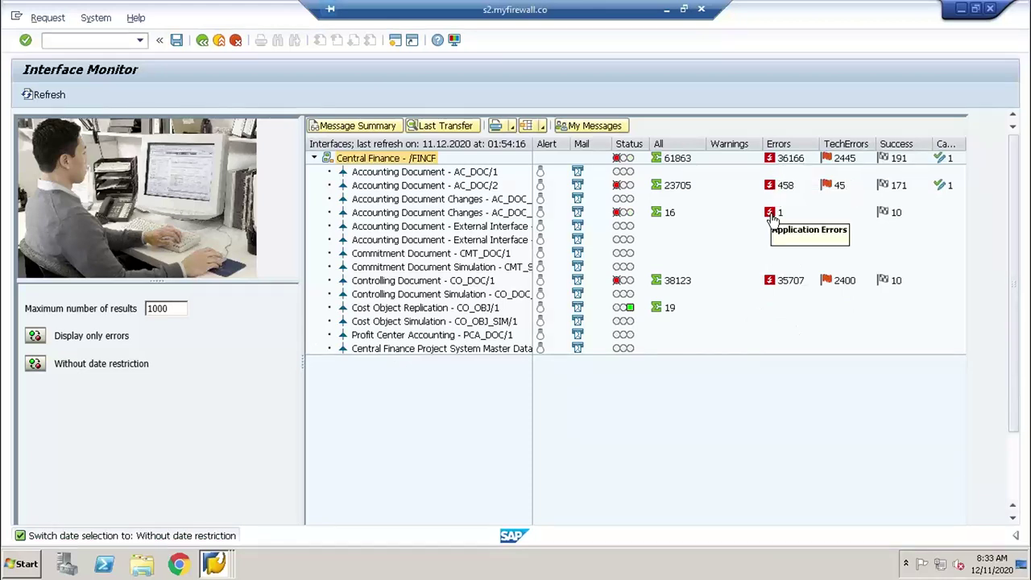
left_click(394, 174)
left_click(403, 186)
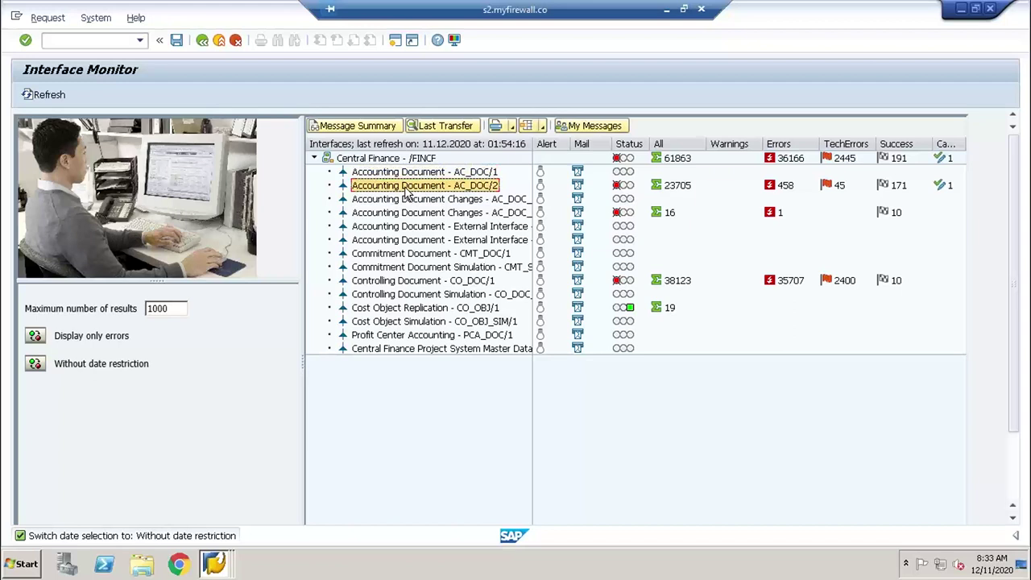
left_click(394, 174)
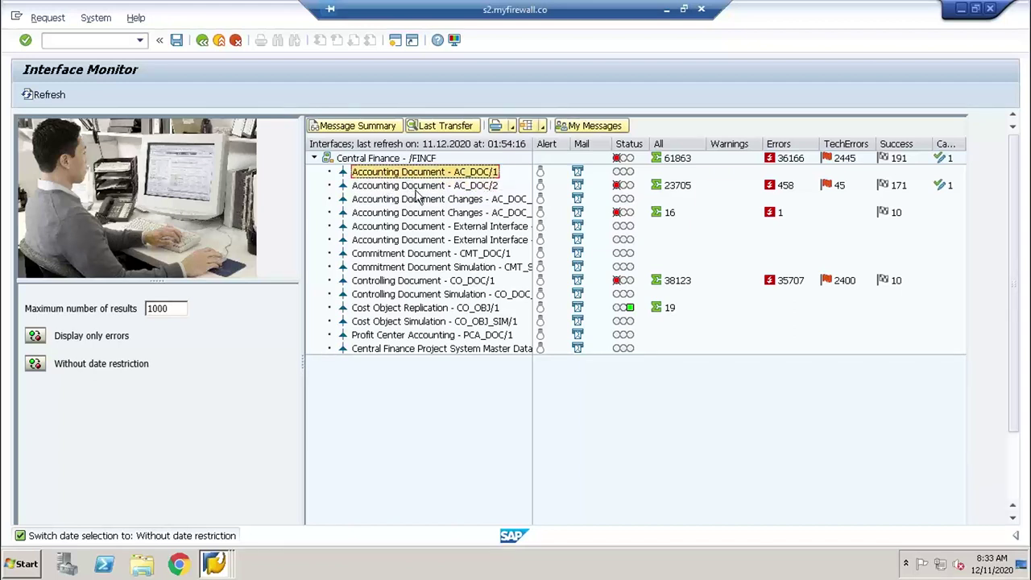
left_click(413, 188)
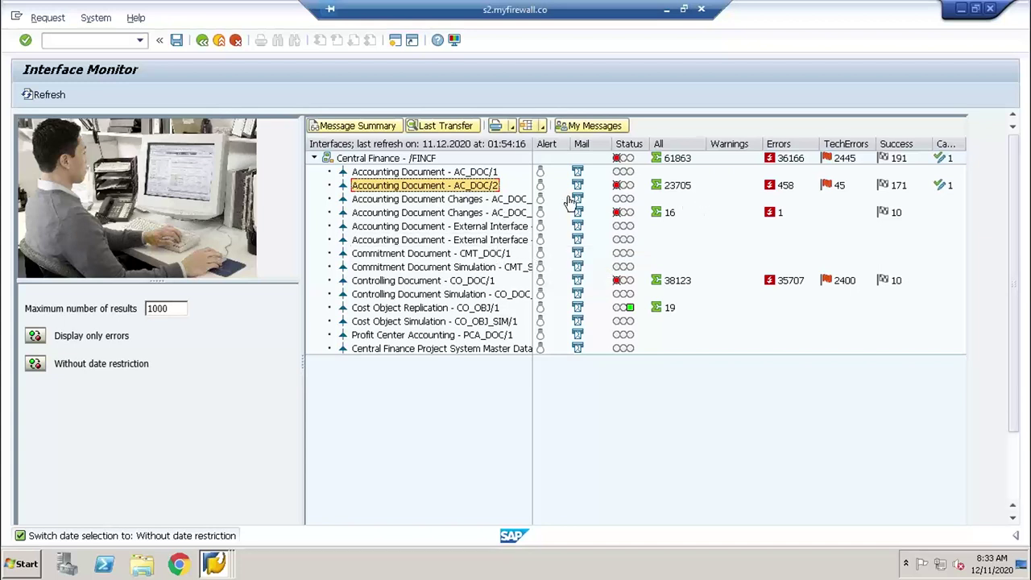
double_click(392, 172)
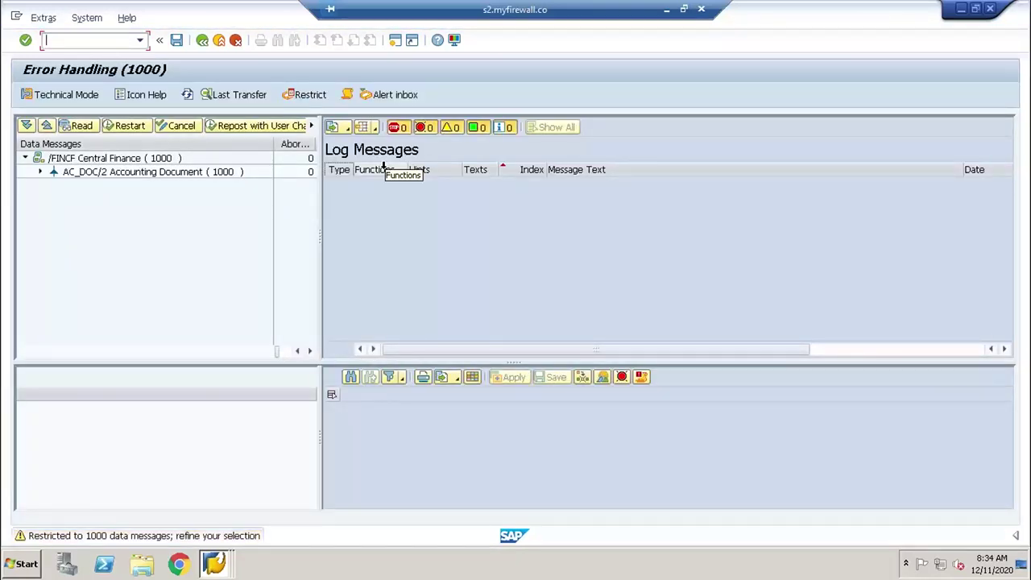
Step: Expand AC_DOC/2 and check the logs of data messages 1 and 4, which have none
left_click(40, 171)
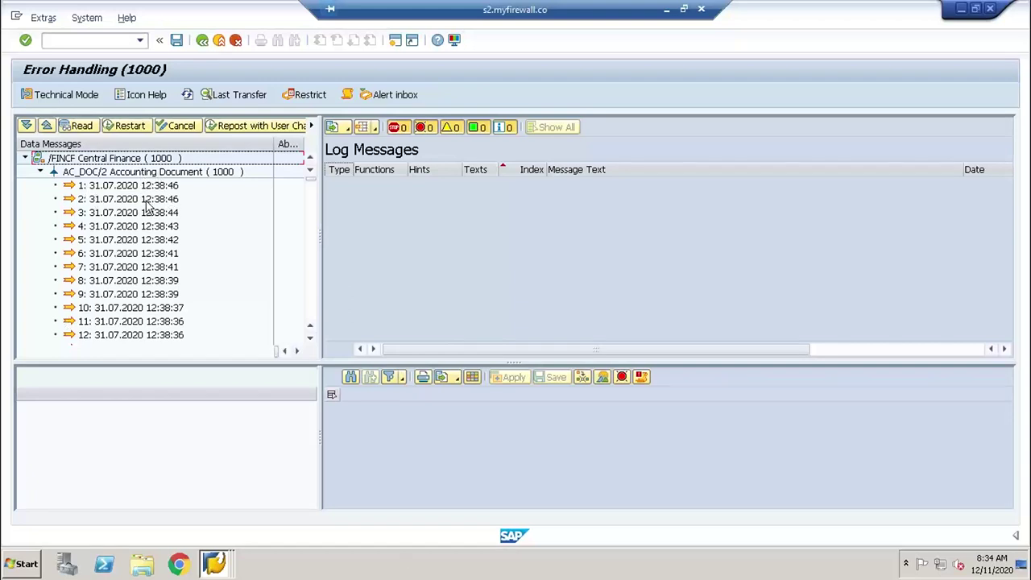
left_click(158, 190)
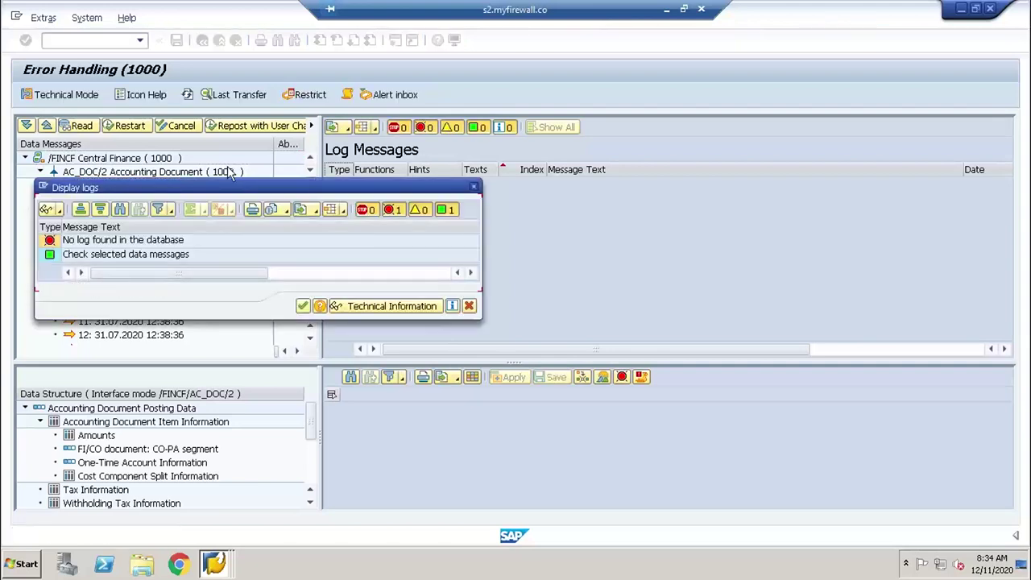
left_click(469, 306)
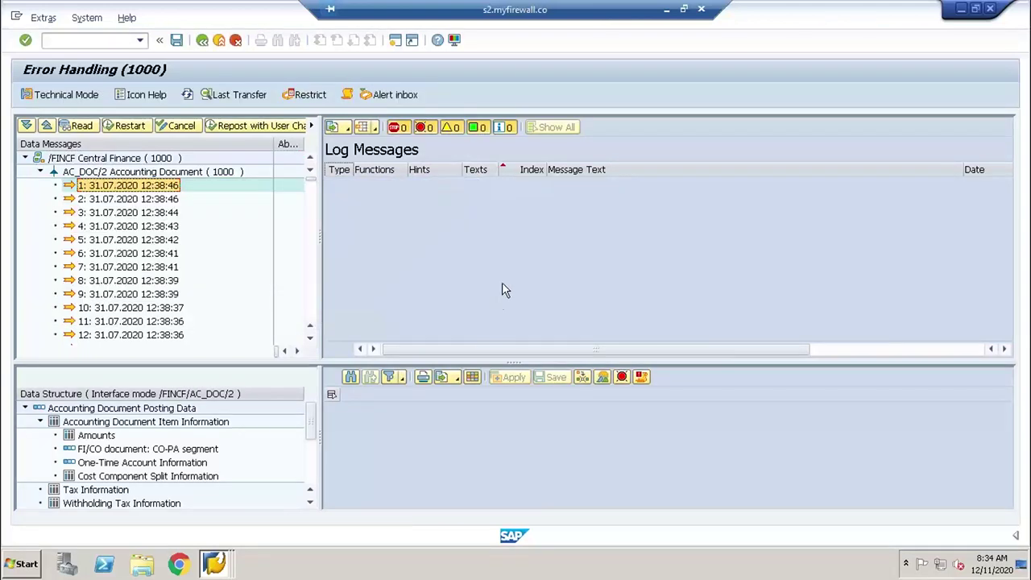
left_click(133, 226)
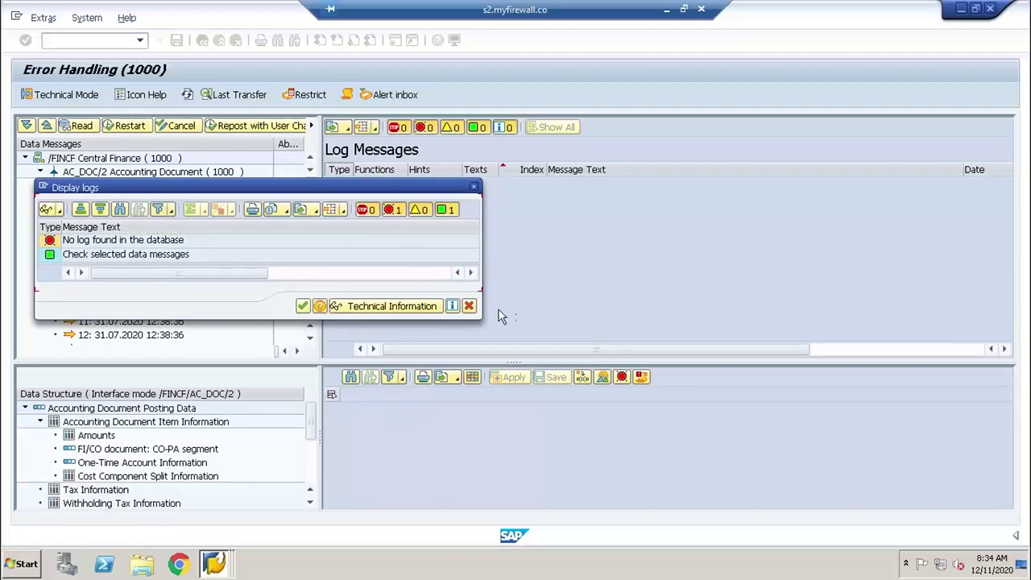
left_click(470, 306)
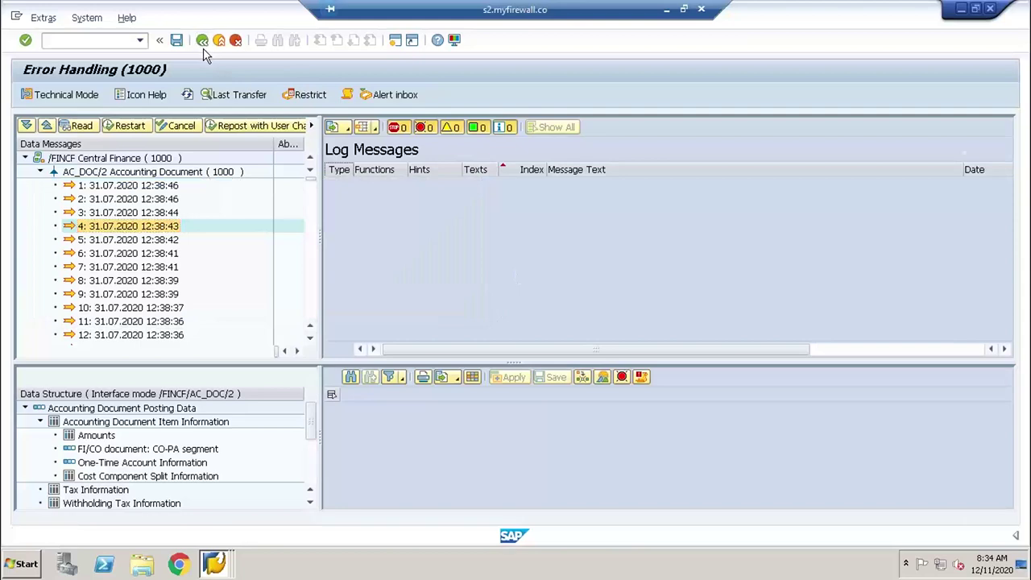
Step: Open AC_DOC/2's 458 errors and show the log of the 04.12.2020 failed message
left_click(203, 39)
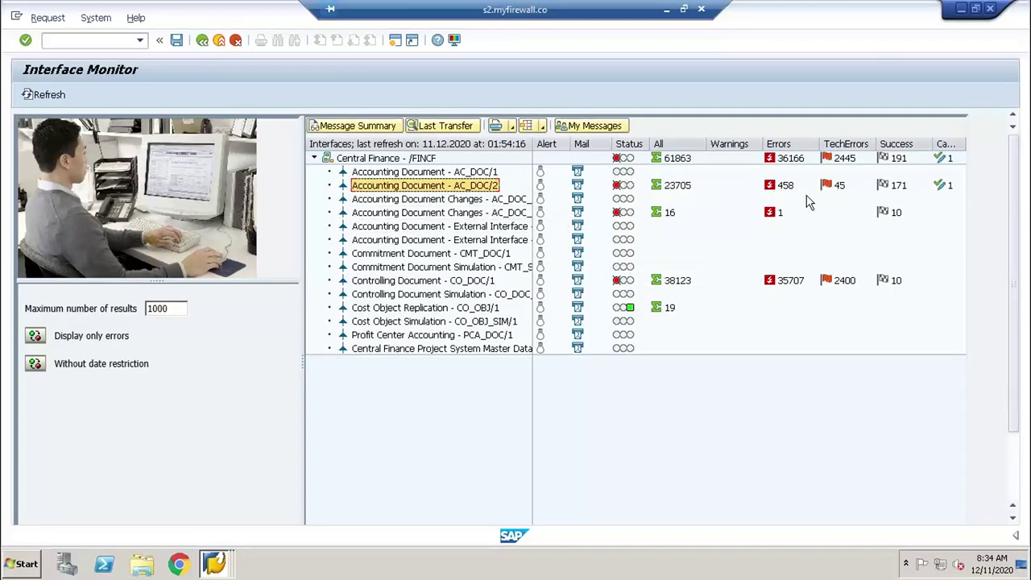
left_click(773, 187)
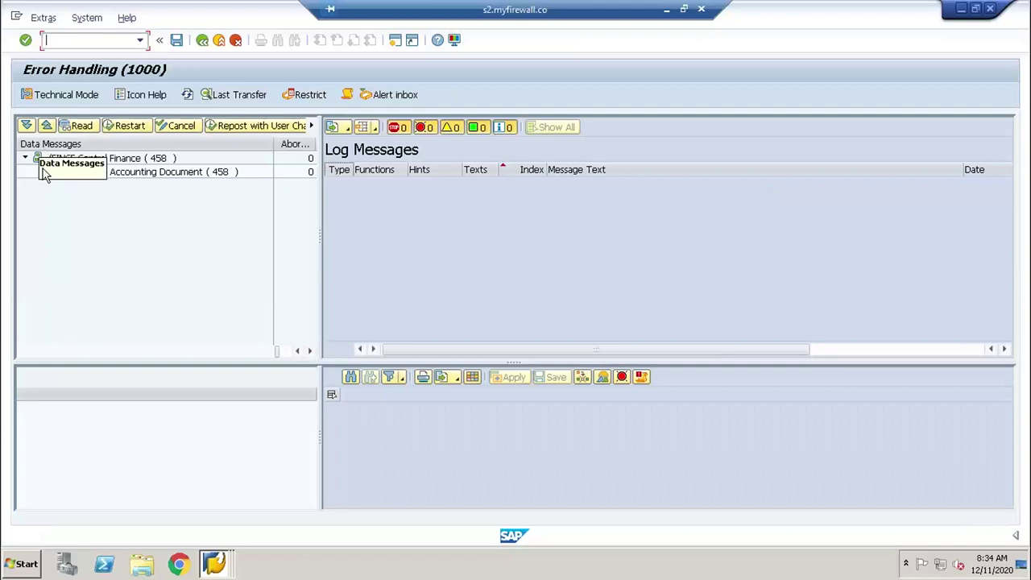
left_click(41, 171)
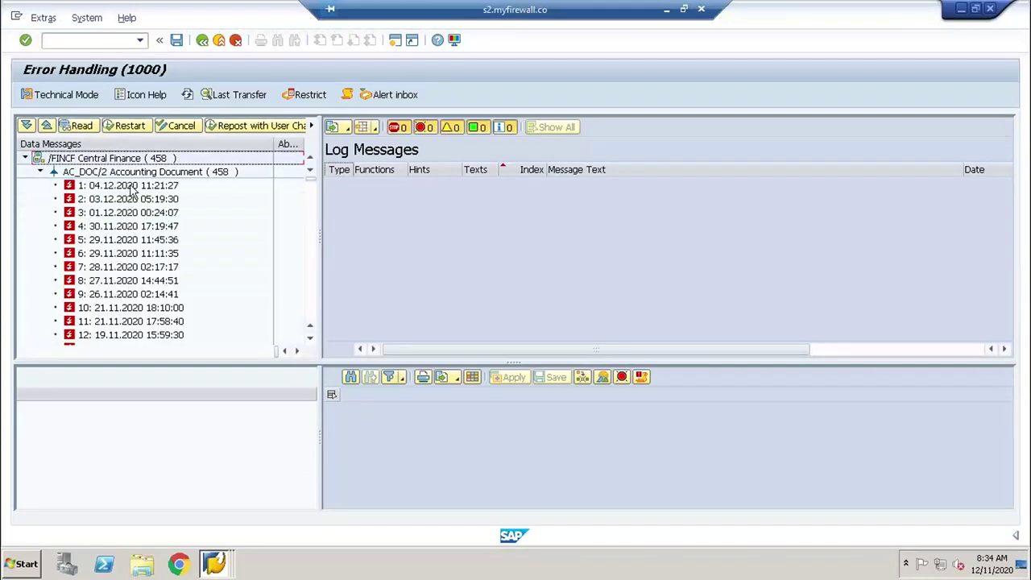
left_click(131, 187)
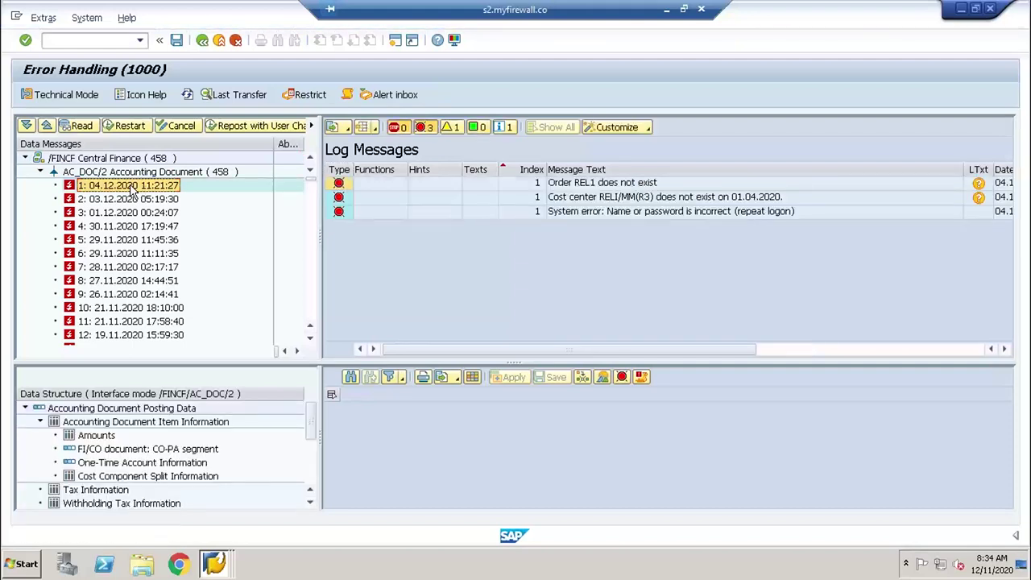